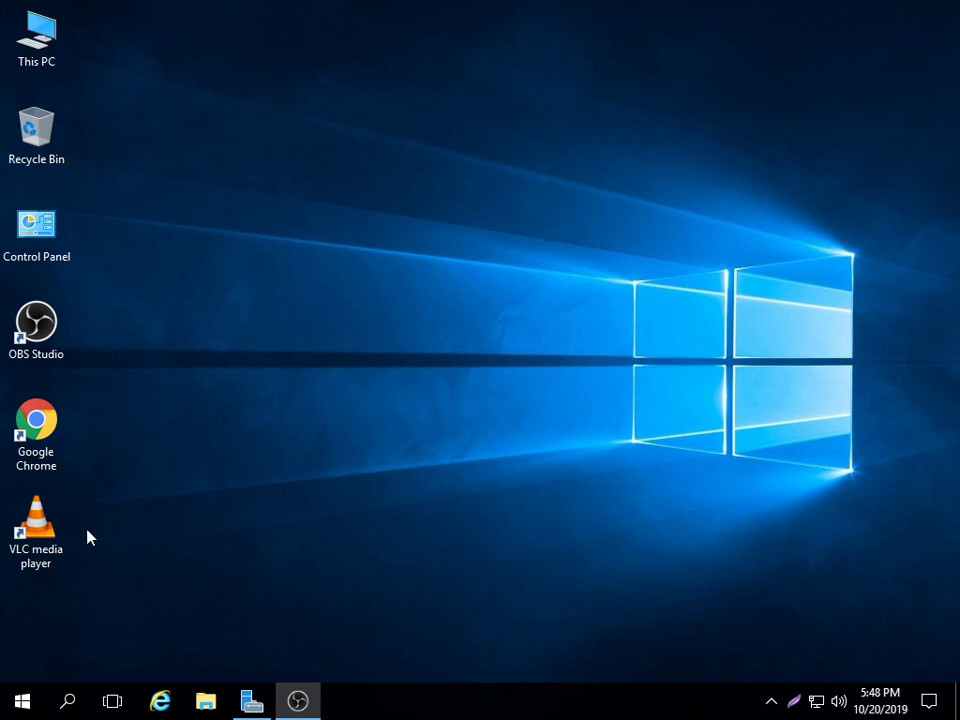
- Restore the Server Manager Dashboard window from the taskbar
click(251, 700)
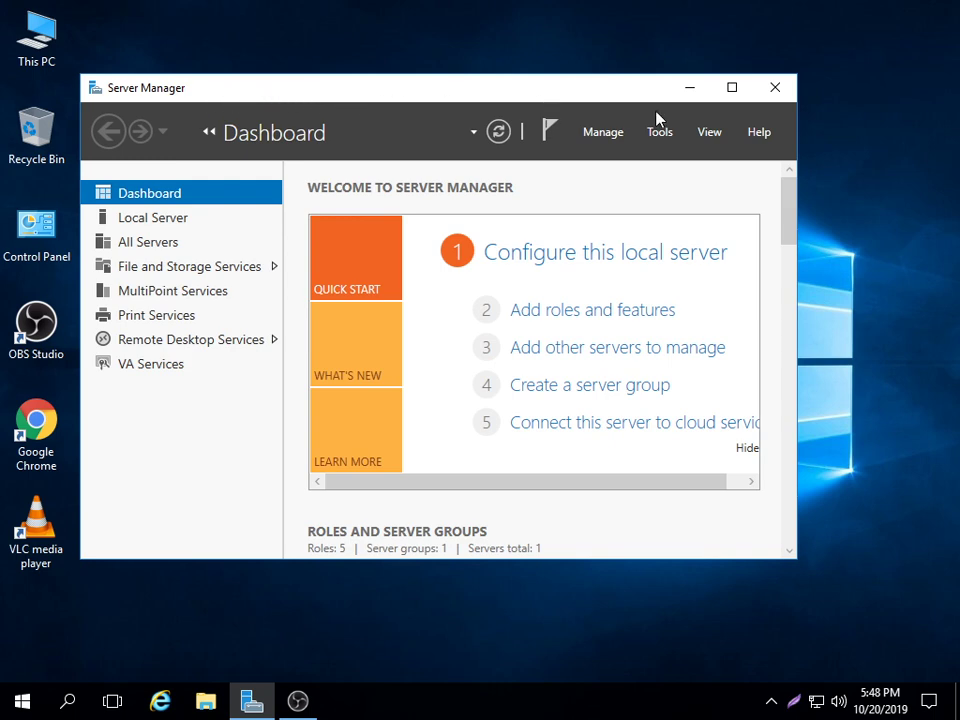
- Minimize Server Manager and browse the Start menu app list down to the MultiPoint entries
click(692, 89)
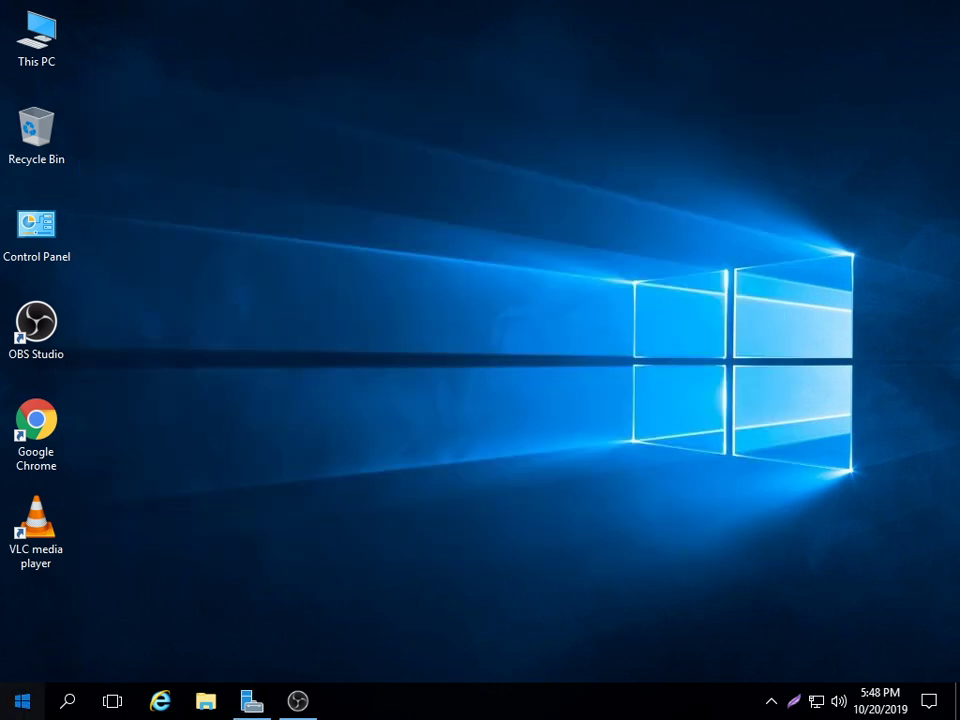
click(20, 701)
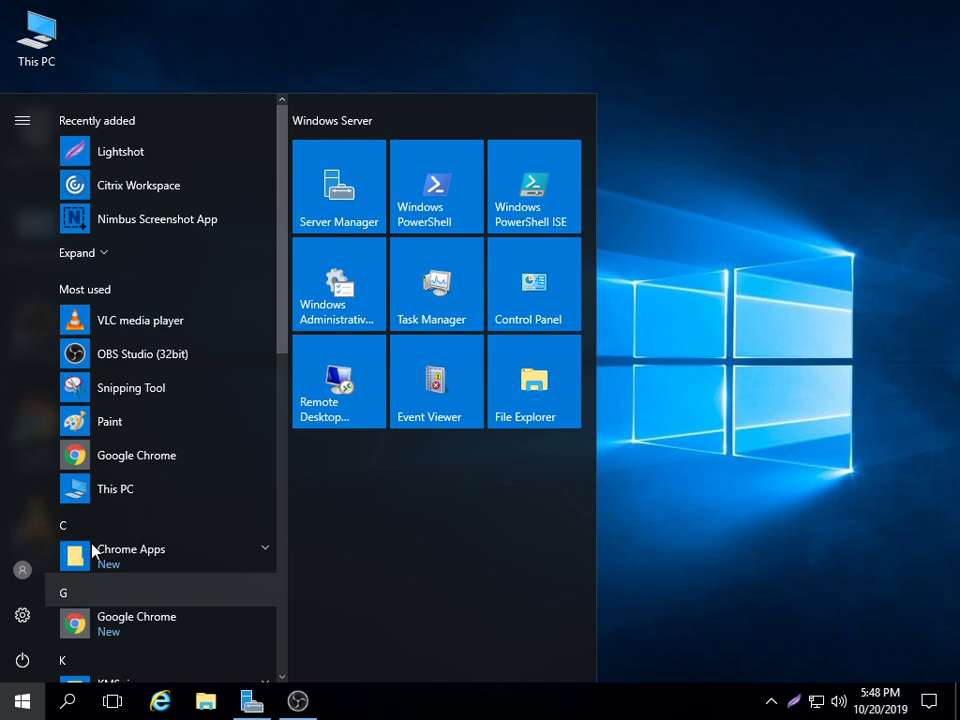
scroll(150, 476, down, 8)
scroll(146, 474, down, 1)
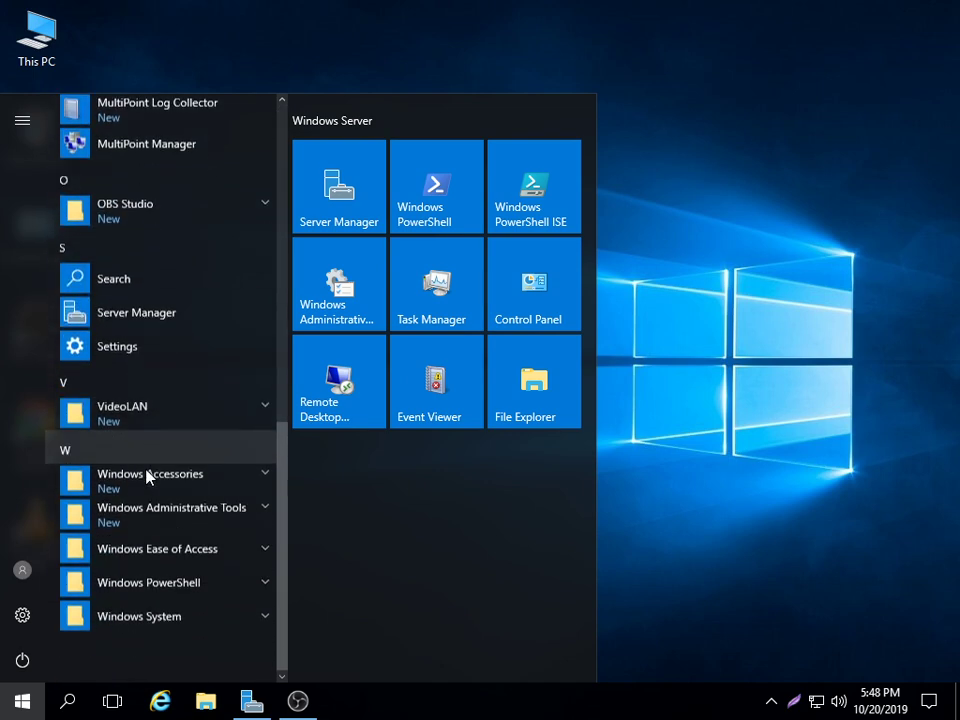
scroll(144, 437, up, 2)
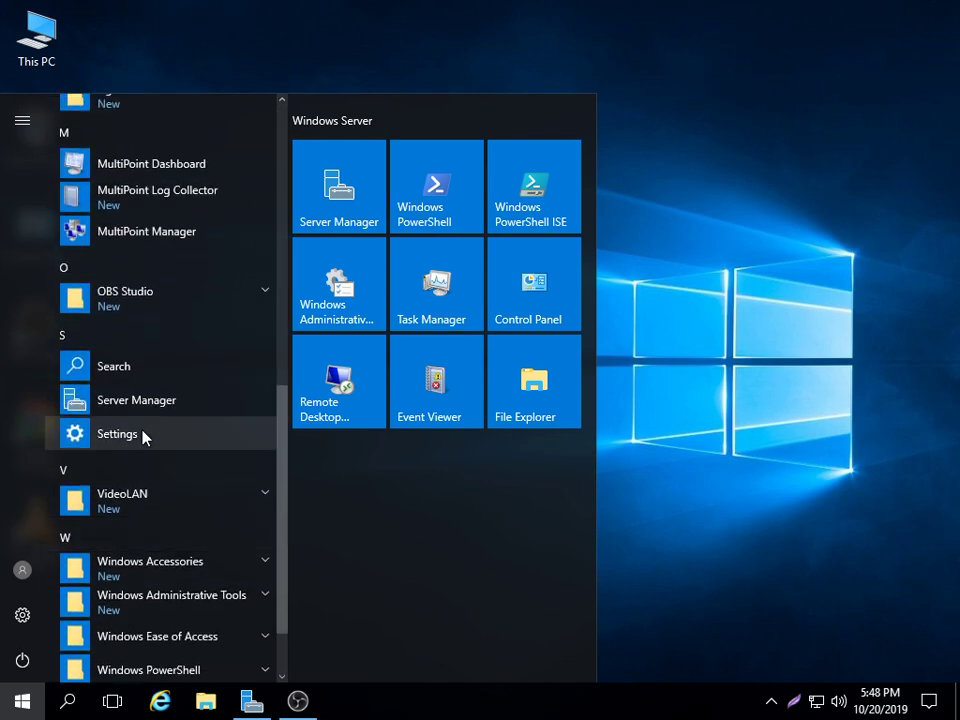
scroll(105, 285, up, 2)
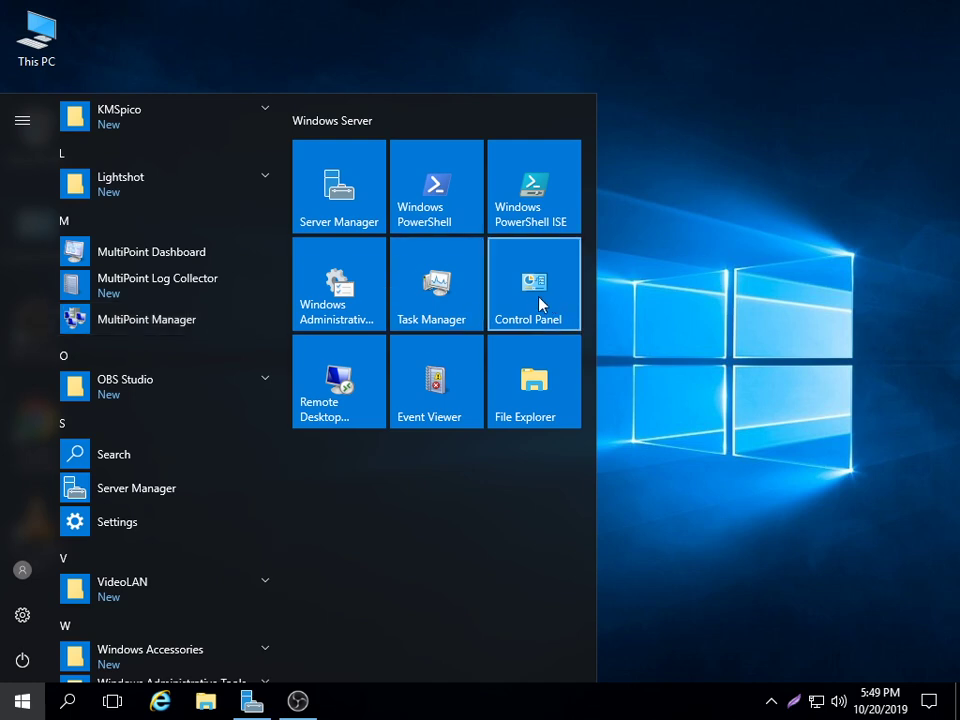
- Go from Control Panel through User Accounts and Manage another account to the Add a user form
click(538, 305)
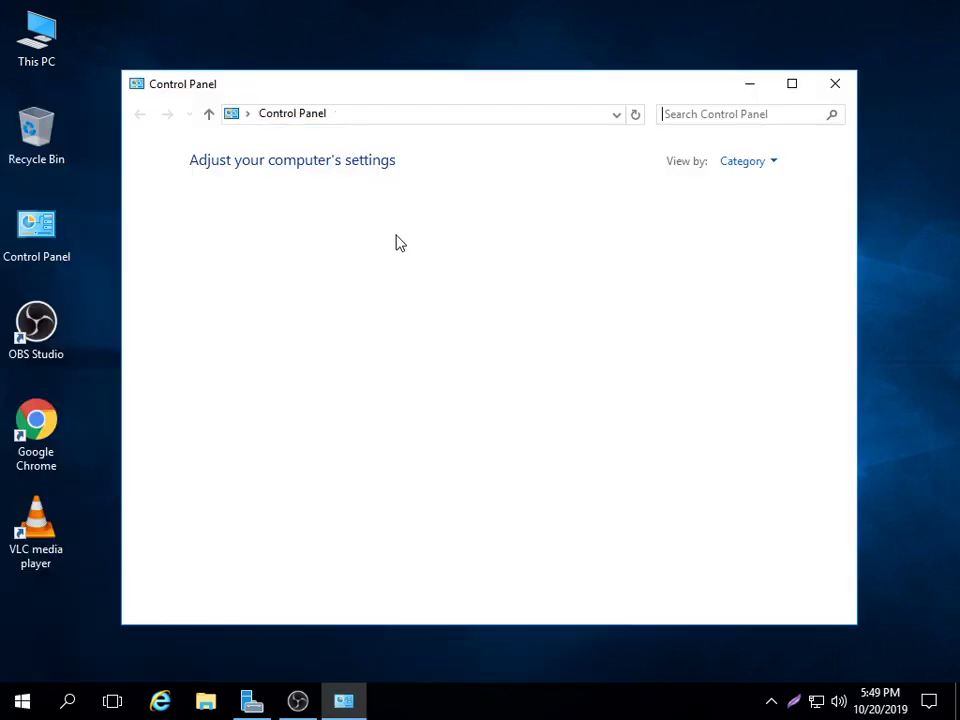
click(548, 224)
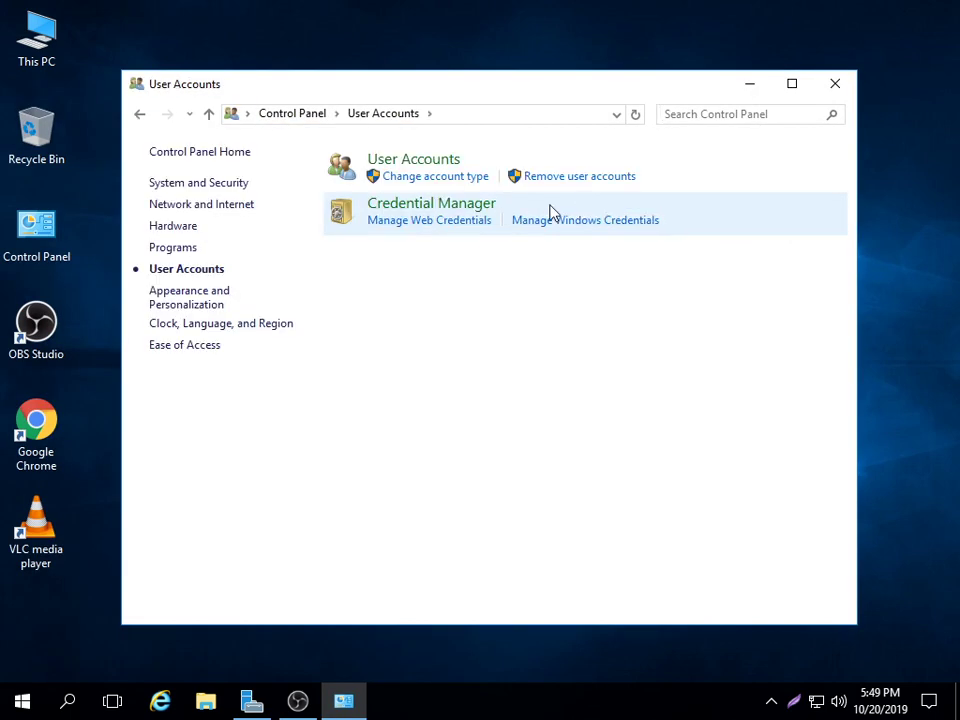
click(437, 165)
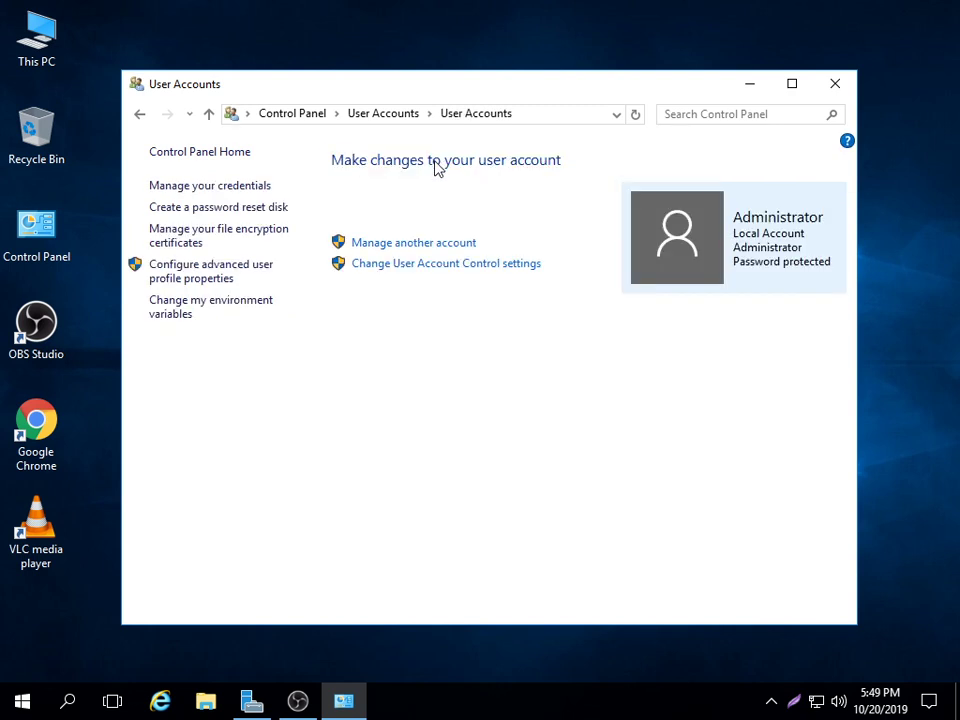
click(419, 248)
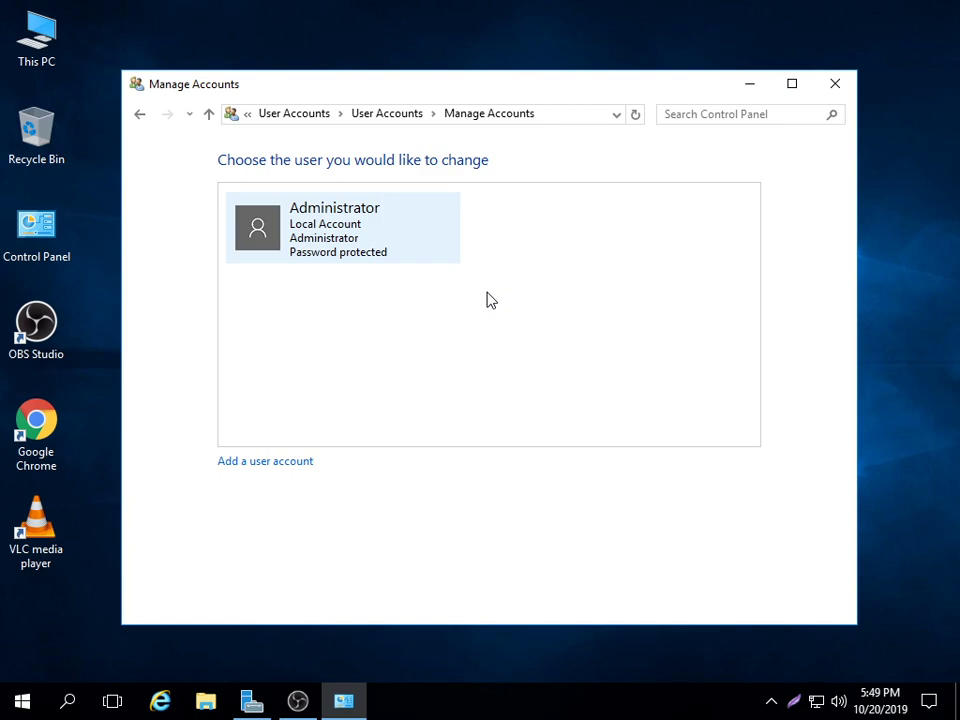
click(263, 463)
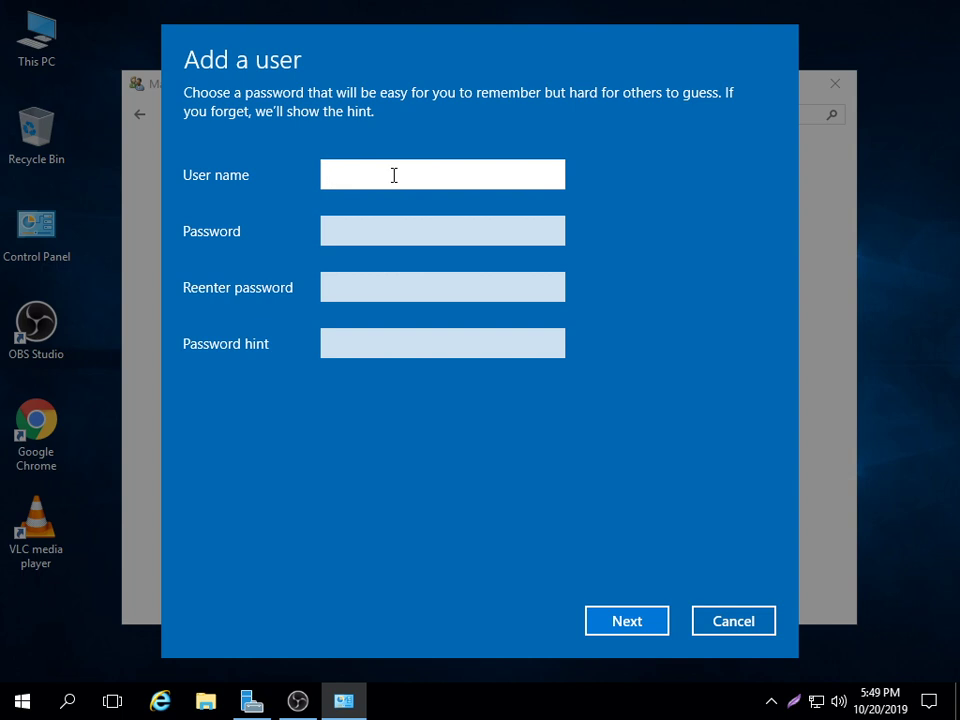
- Enter user name y, a password and its confirmation, and hint f, then submit; the password is rejected as too weak
text(y)
key(Tab)
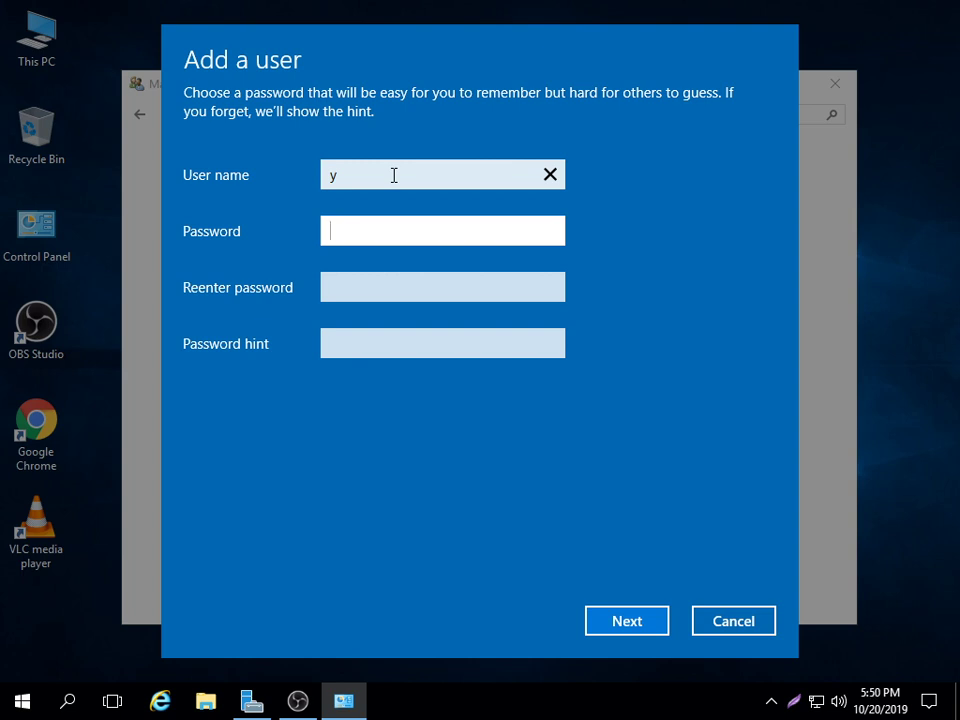
text(123)
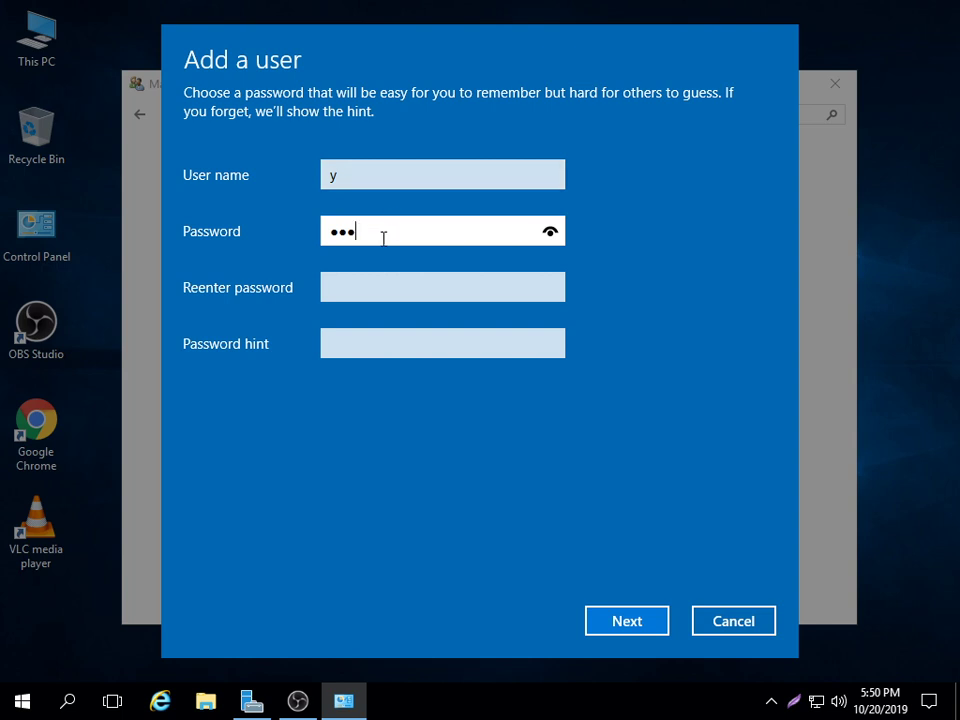
click(356, 281)
text(12)
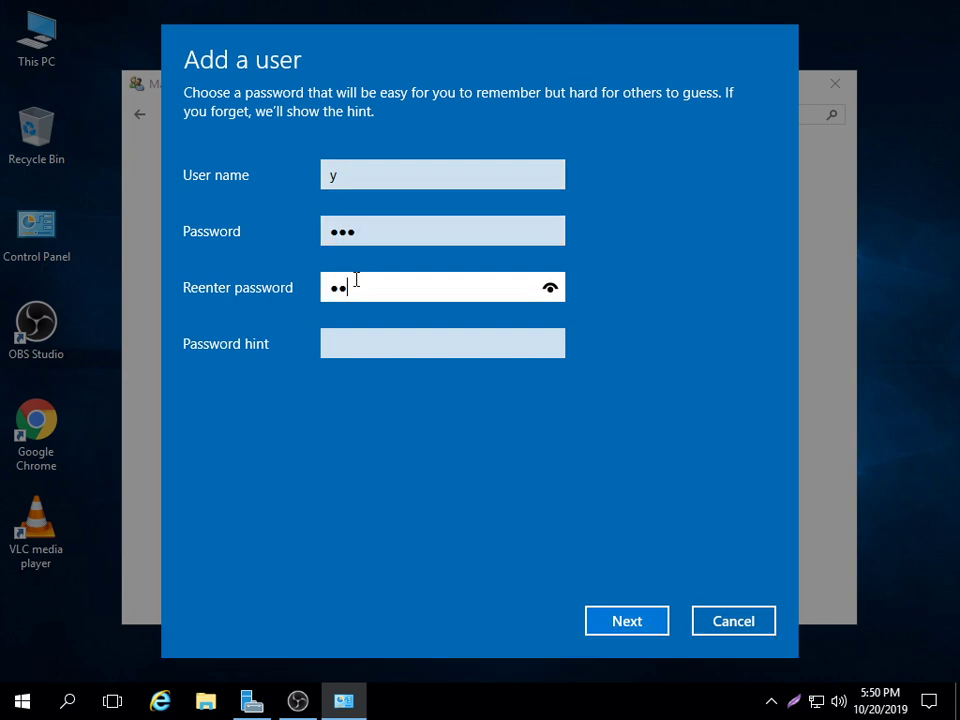
text(3)
click(341, 345)
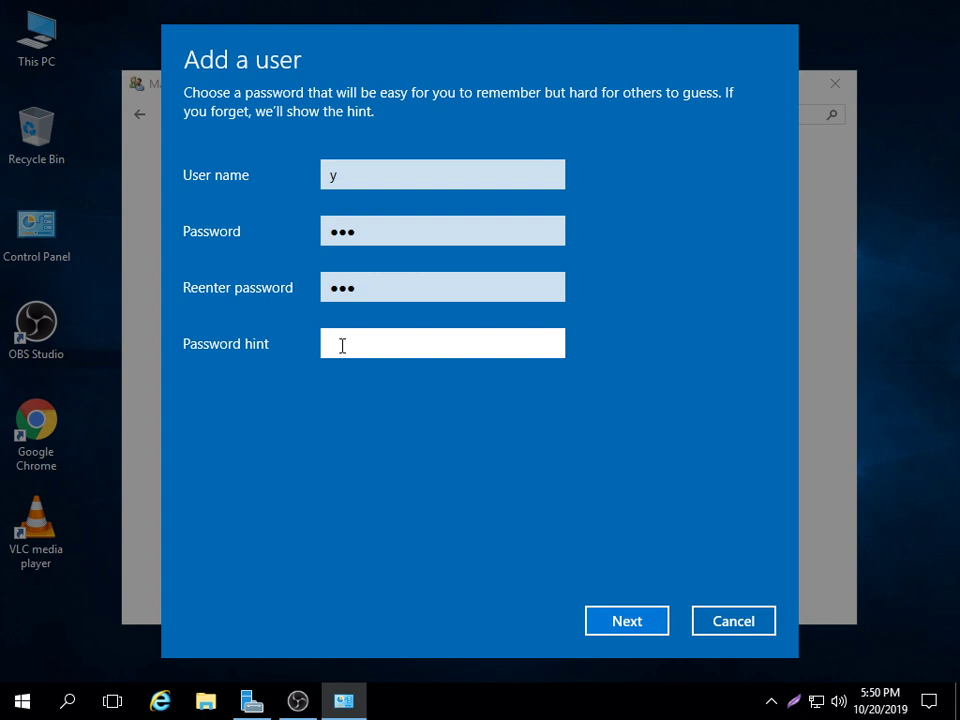
text(f)
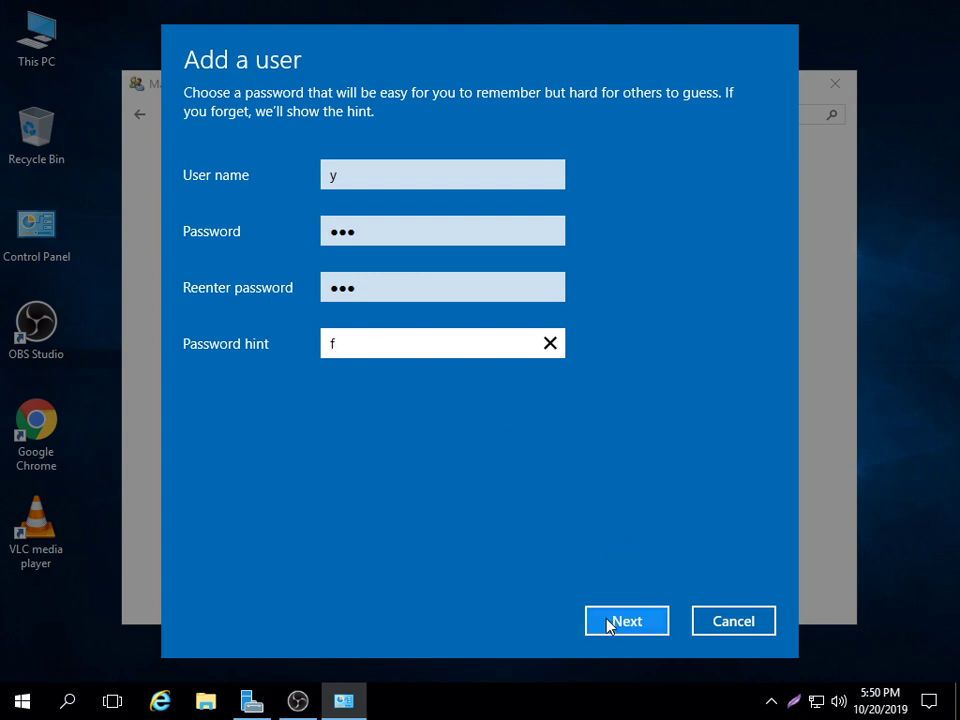
click(610, 625)
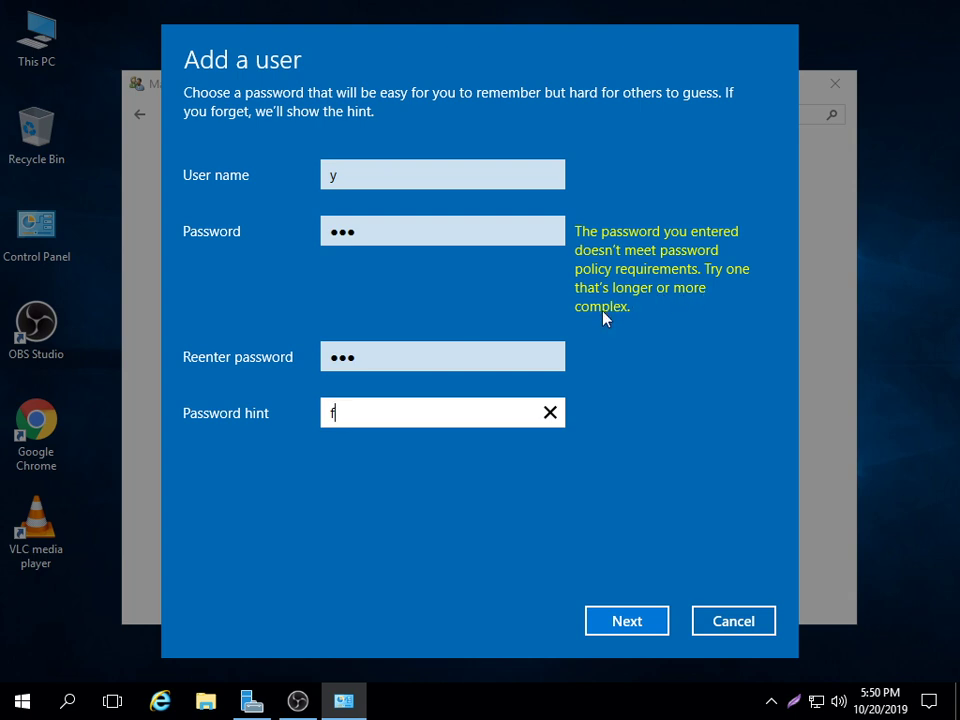
- Strengthen the password in both fields and finish creating the password-protected local account y
click(497, 230)
click(551, 234)
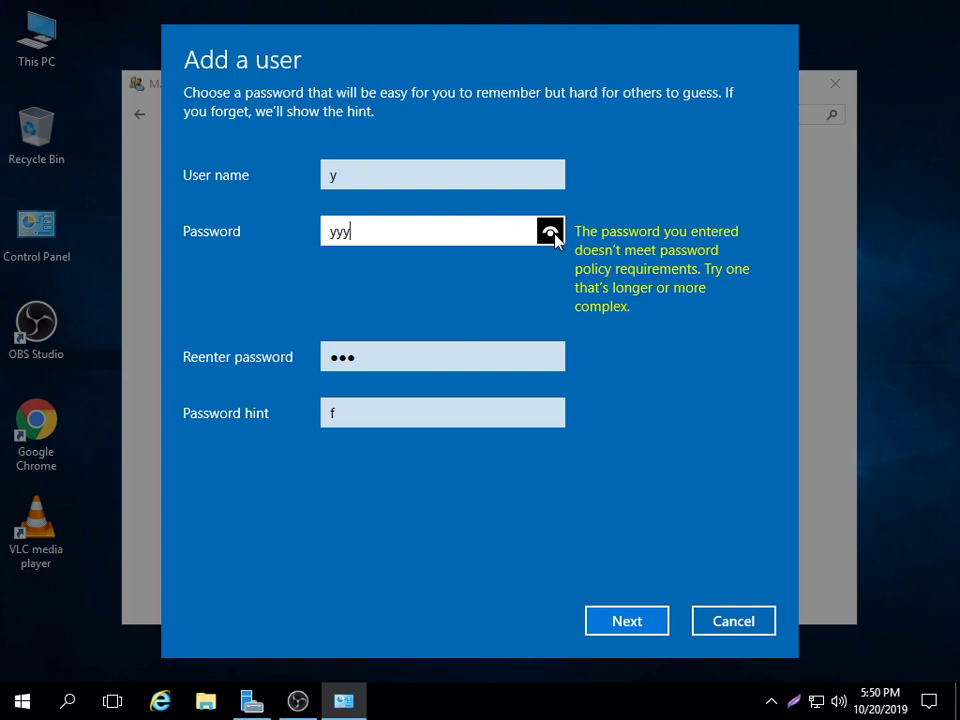
text(@1)
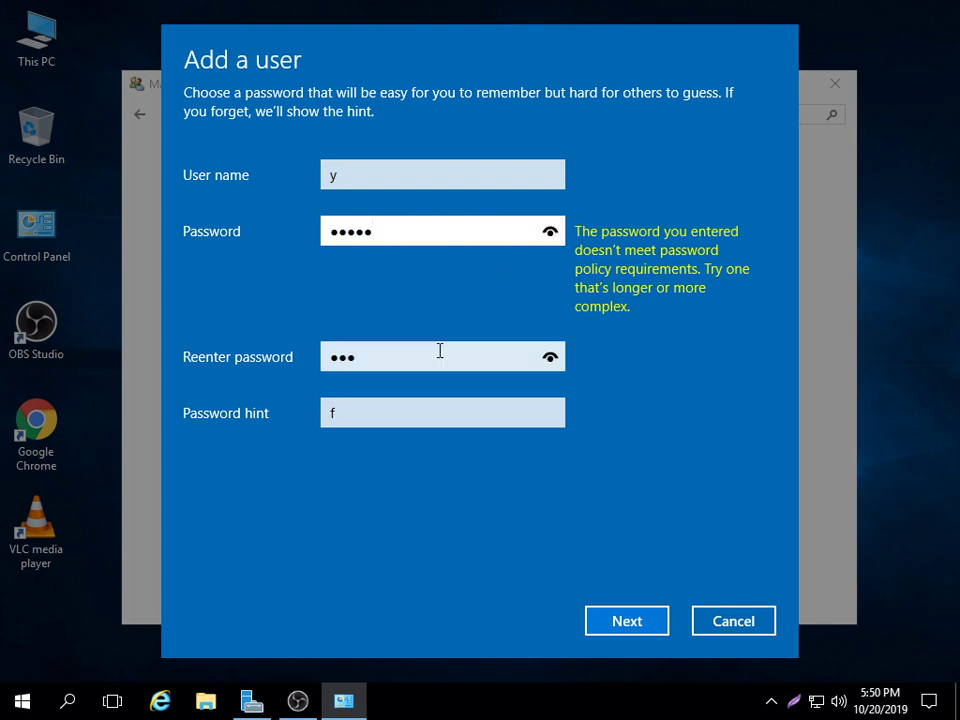
click(440, 352)
drag(549, 357, 554, 364)
text(@1)
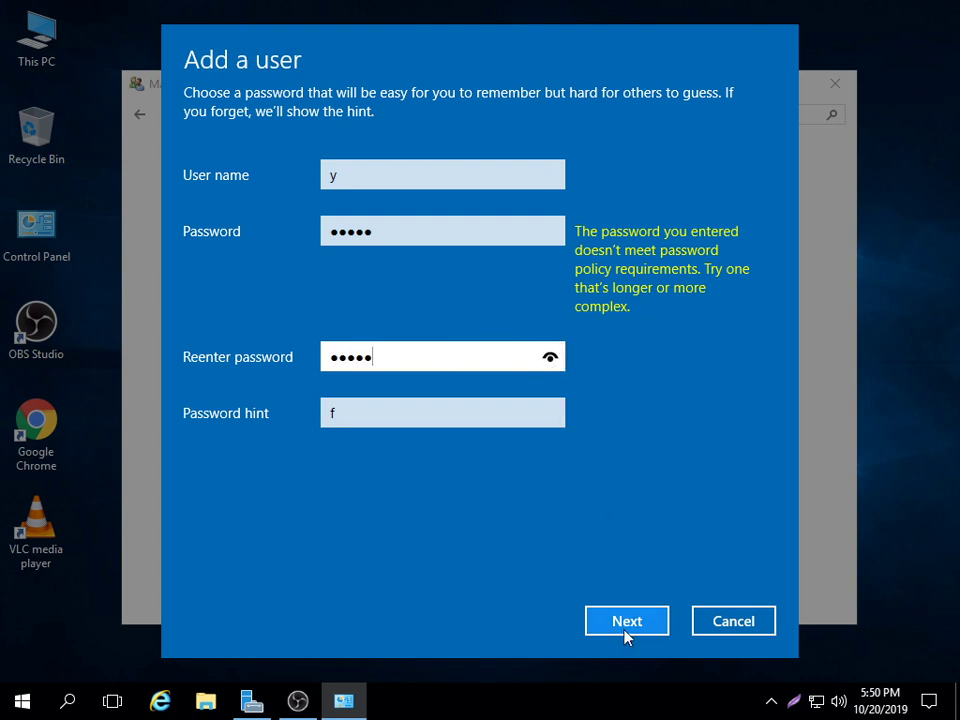
click(627, 630)
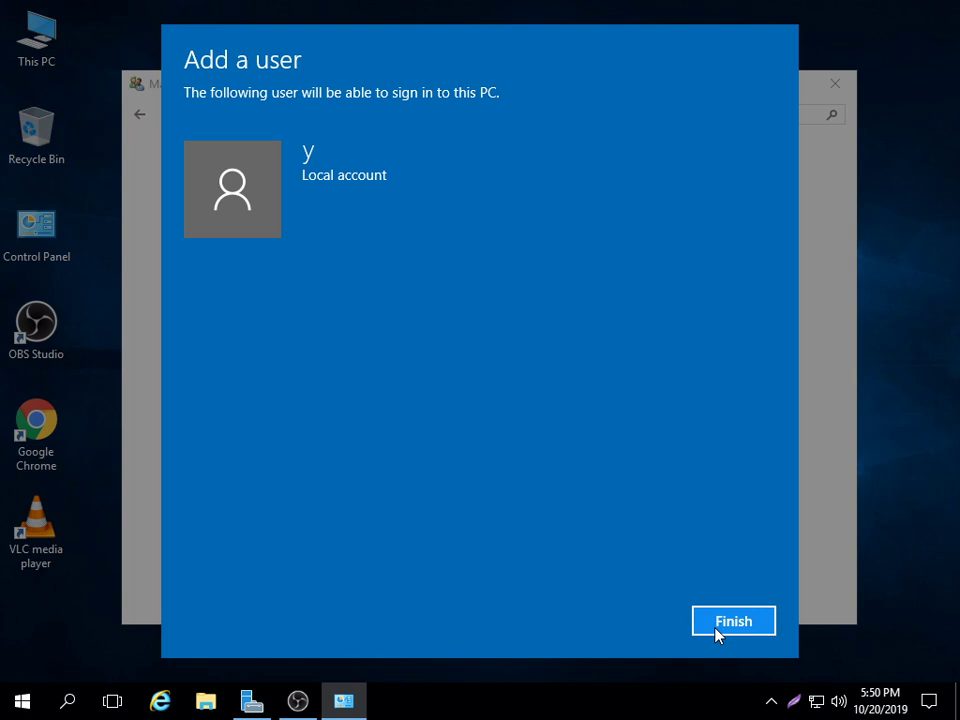
click(718, 635)
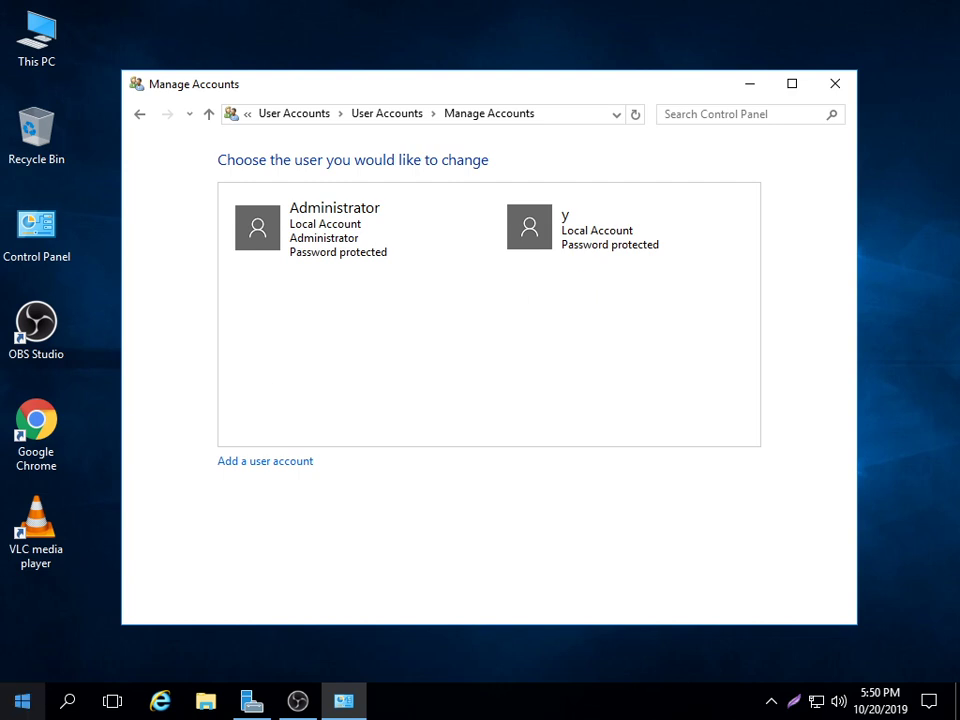
- Close the Manage Accounts window and launch MultiPoint Manager from the Start menu's M section
click(835, 84)
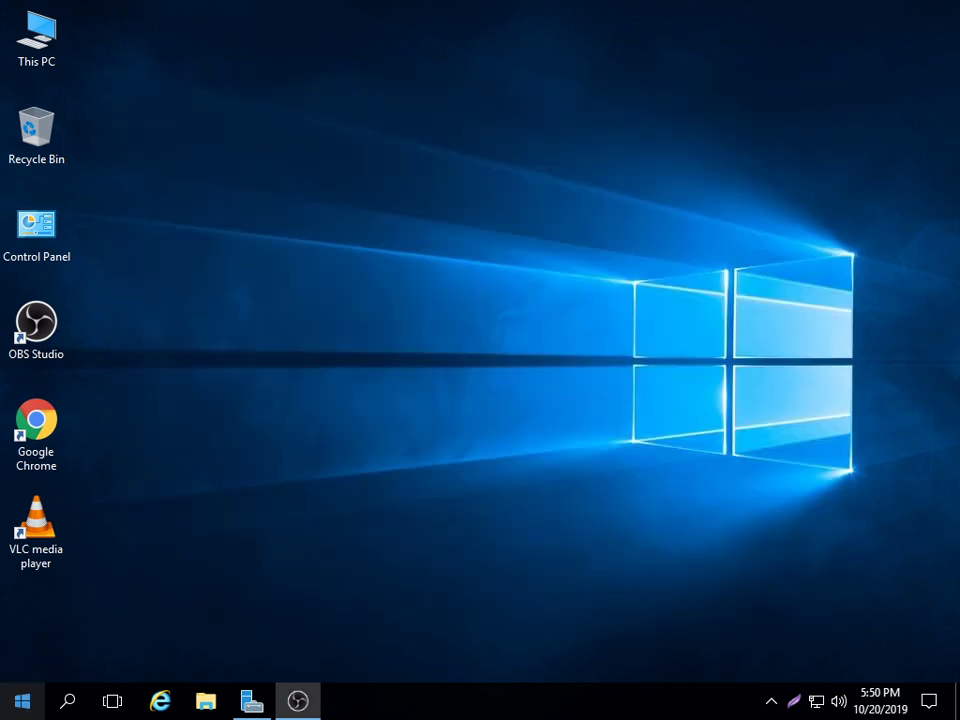
click(8, 704)
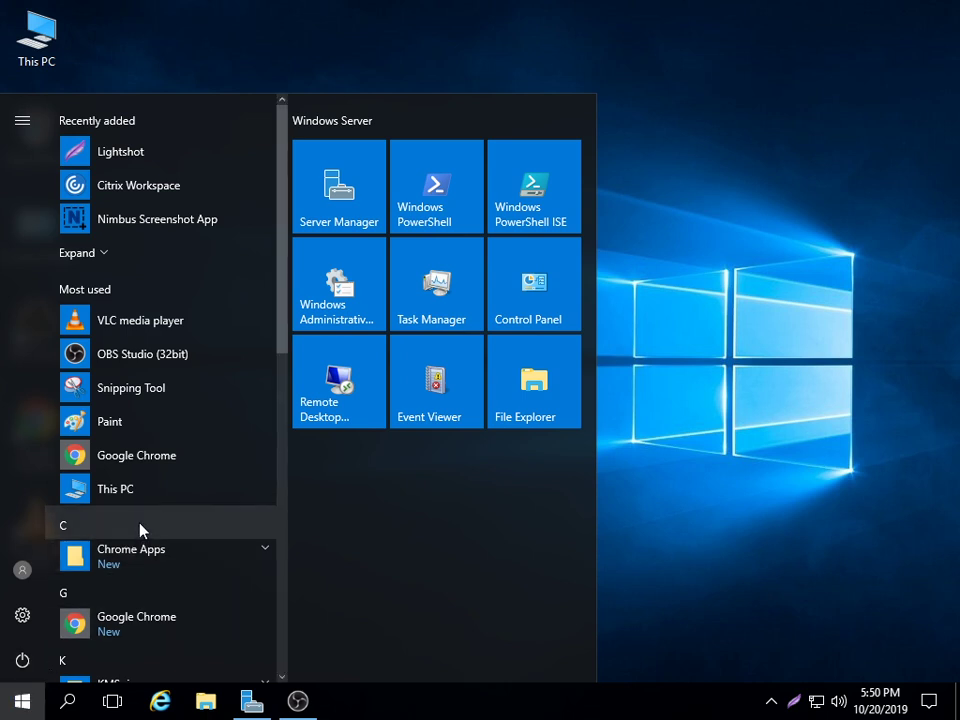
scroll(140, 530, down, 5)
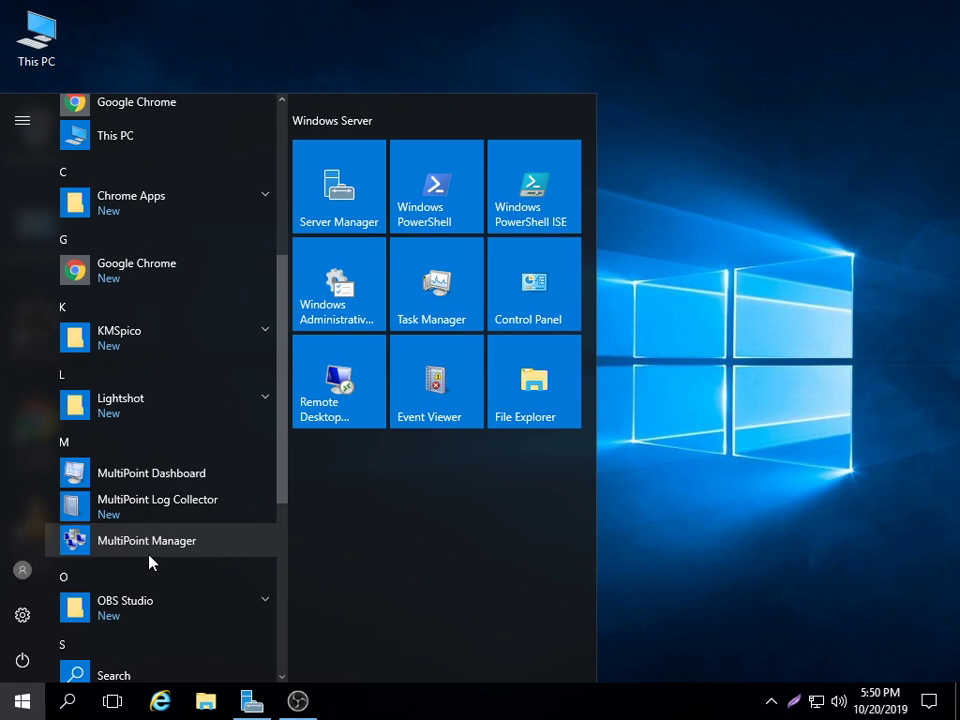
click(157, 550)
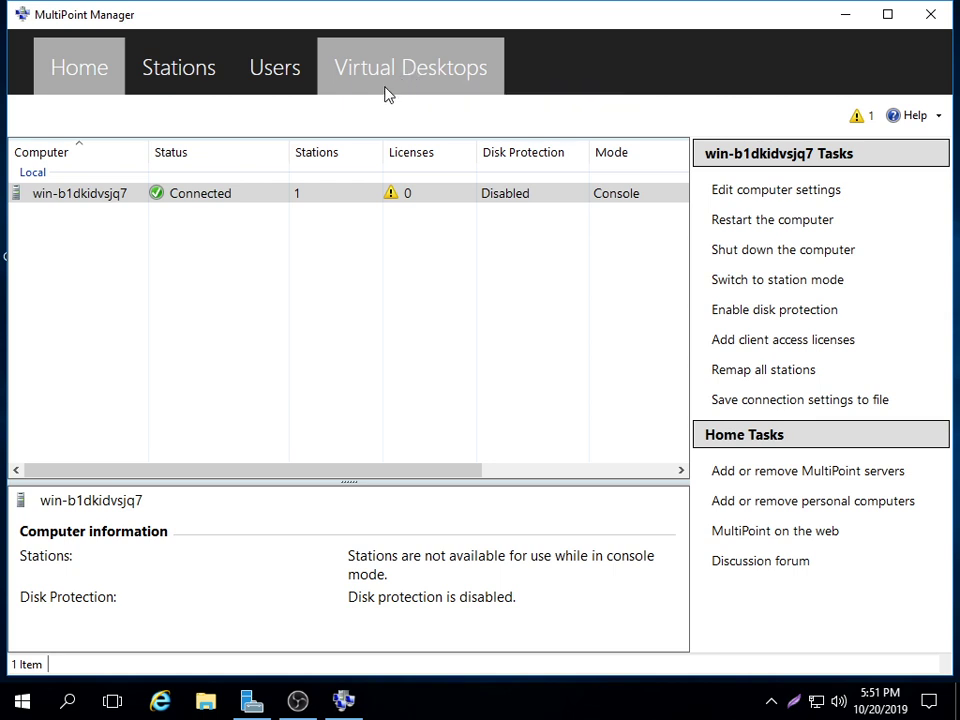
- Show the Users tab with Administrator and y listed, and open the Add User Account form
click(283, 66)
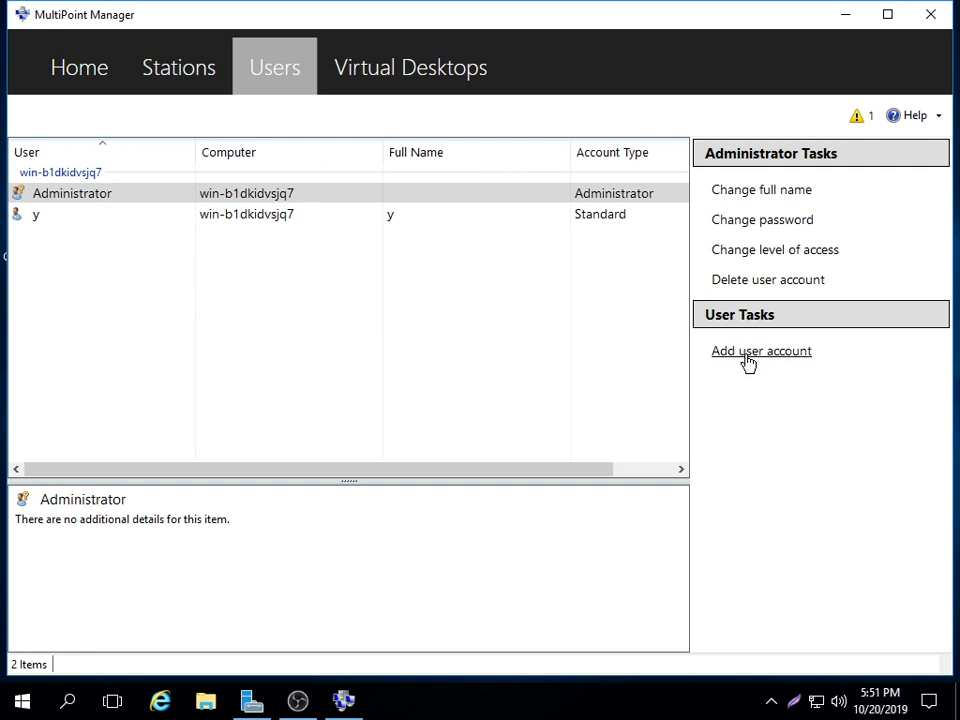
click(746, 357)
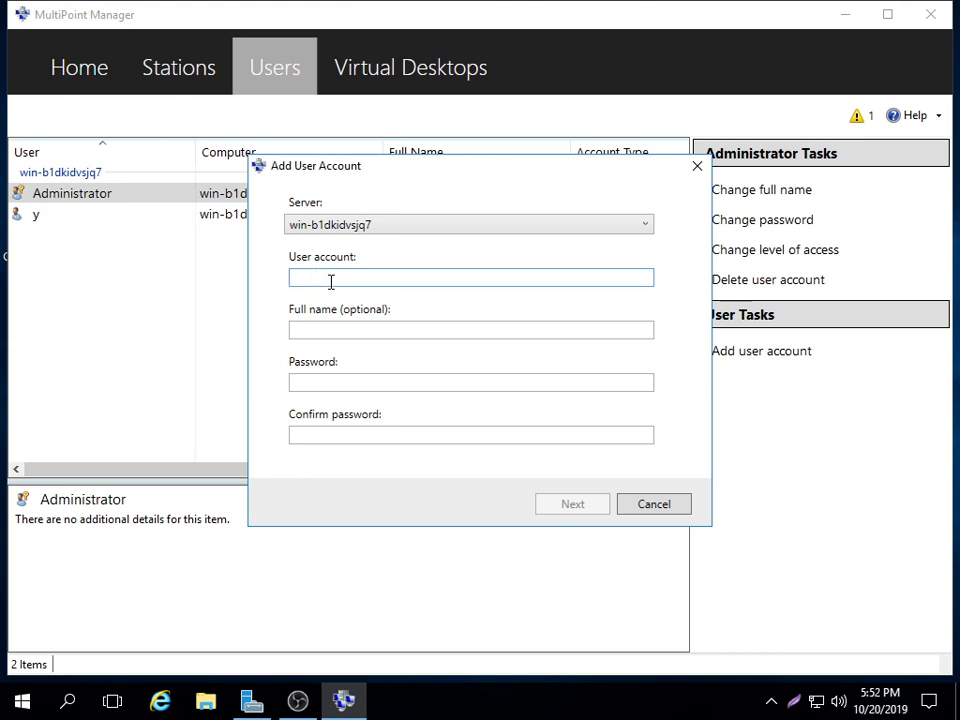
- Enter account k with full name k and a confirmed password, then continue to access levels
text(k)
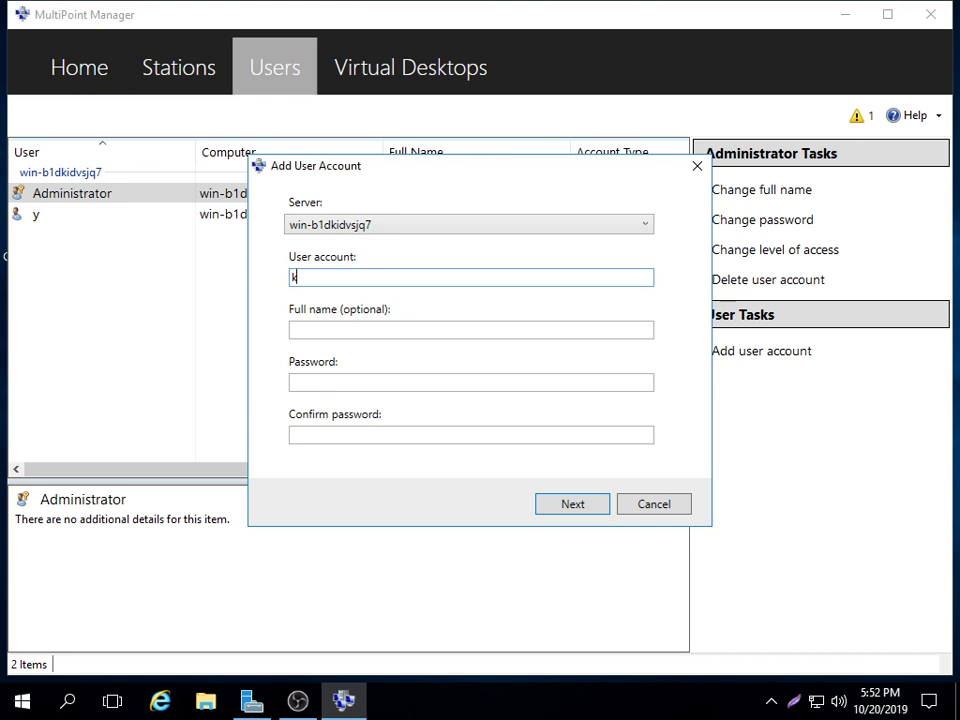
click(303, 328)
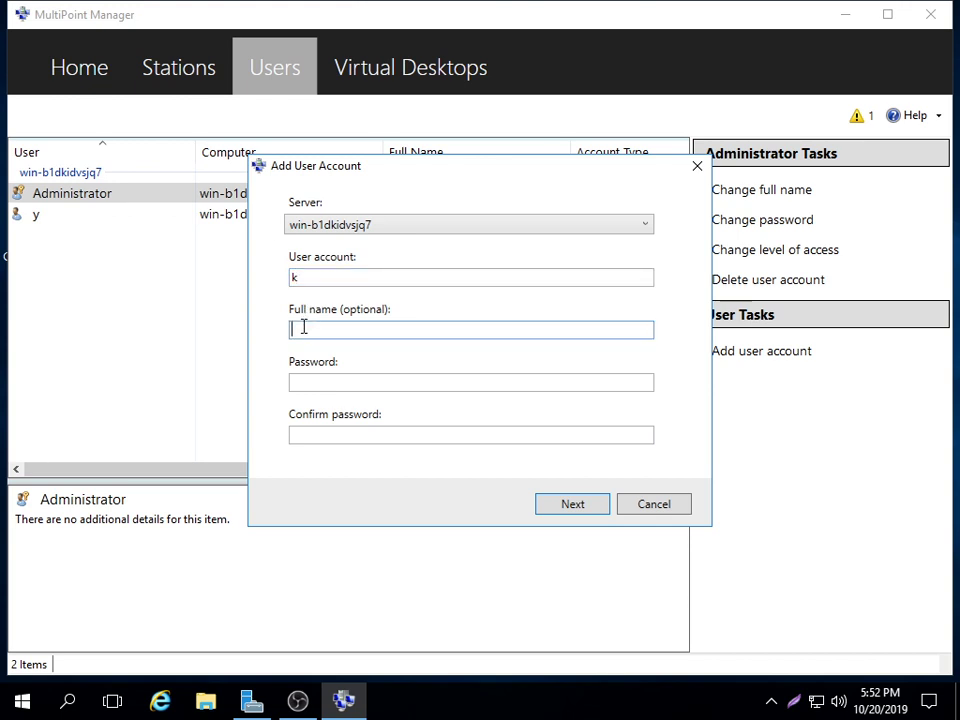
text(k)
click(317, 381)
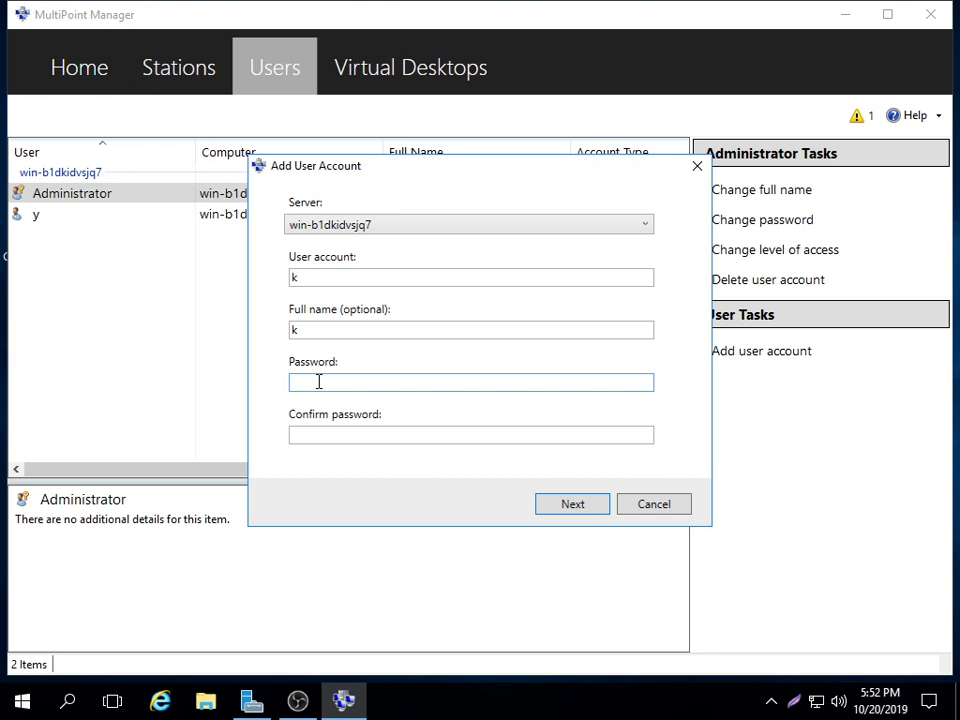
text(kkk)
click(298, 431)
text(k)
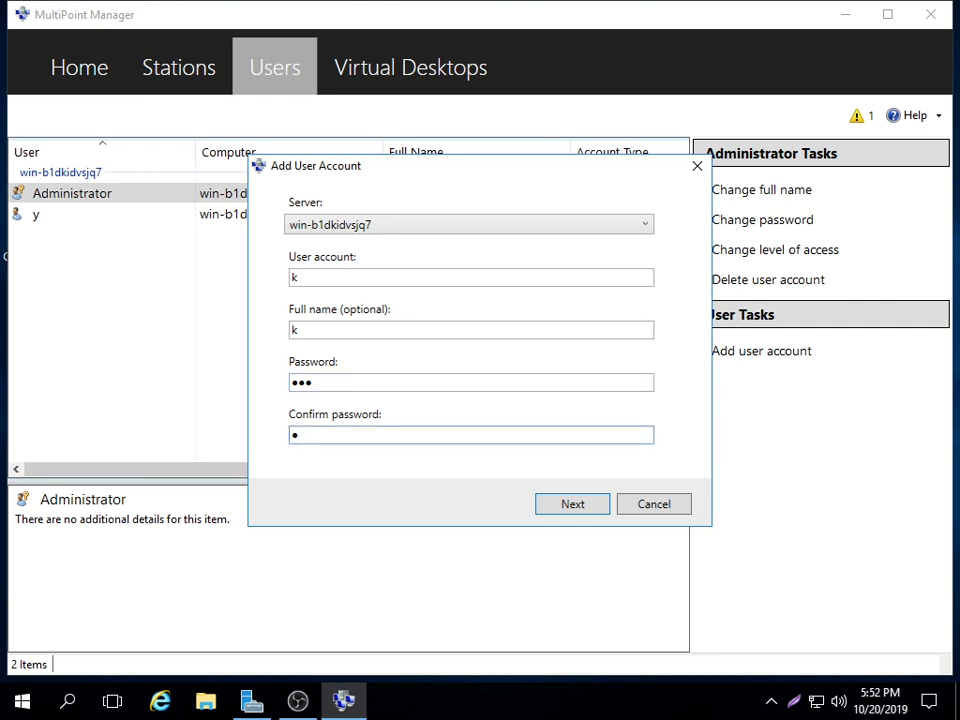
text(kk)
click(571, 502)
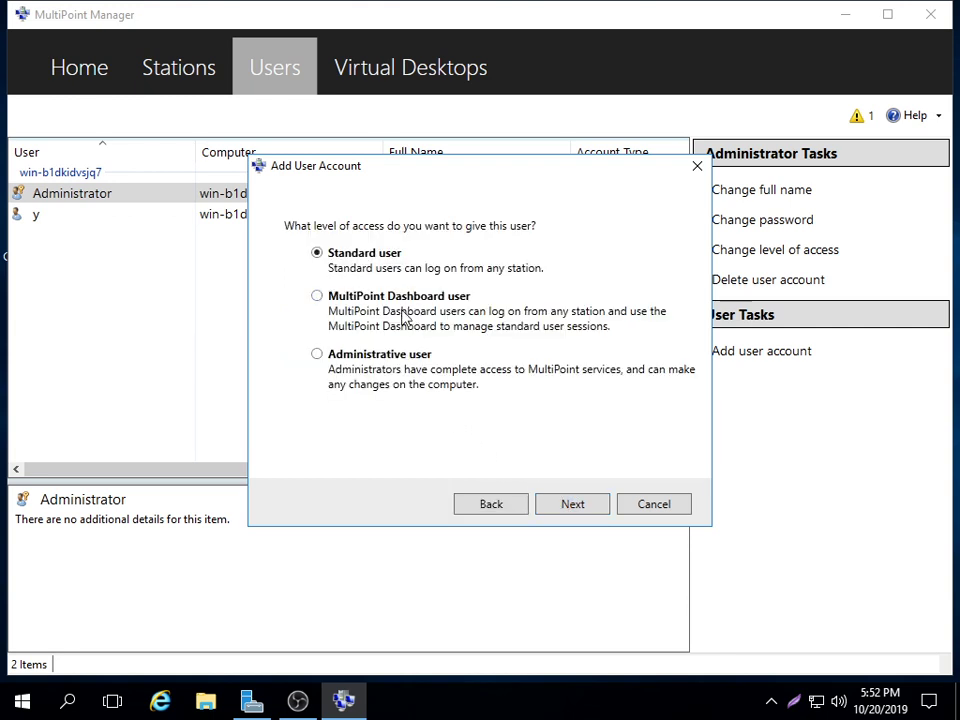
- Review k's details, keep Standard user, and finish creating the account
click(486, 507)
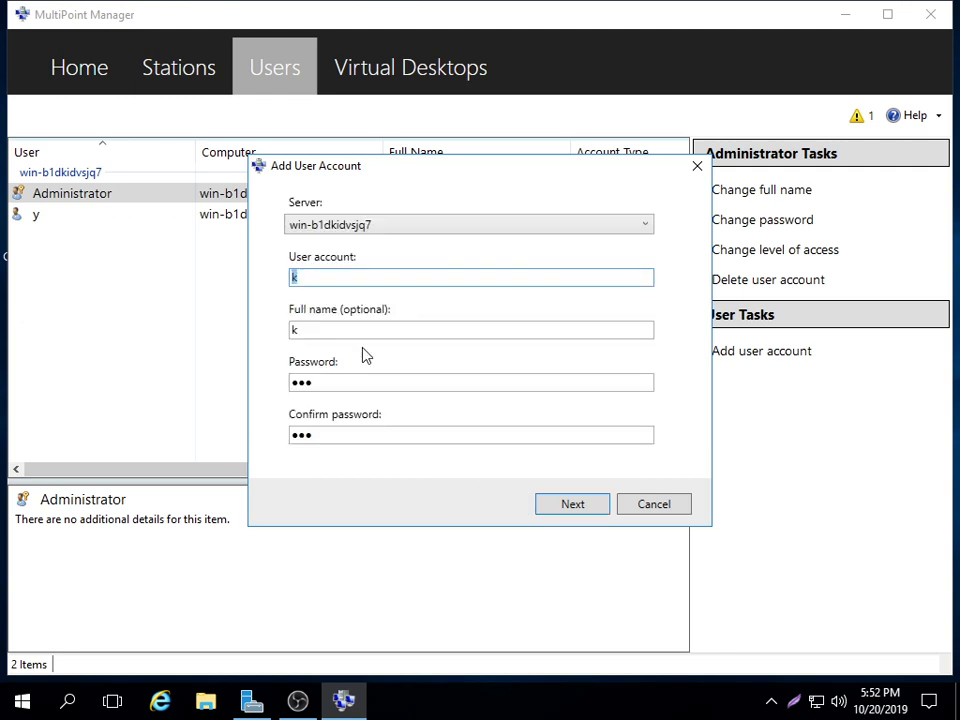
click(583, 508)
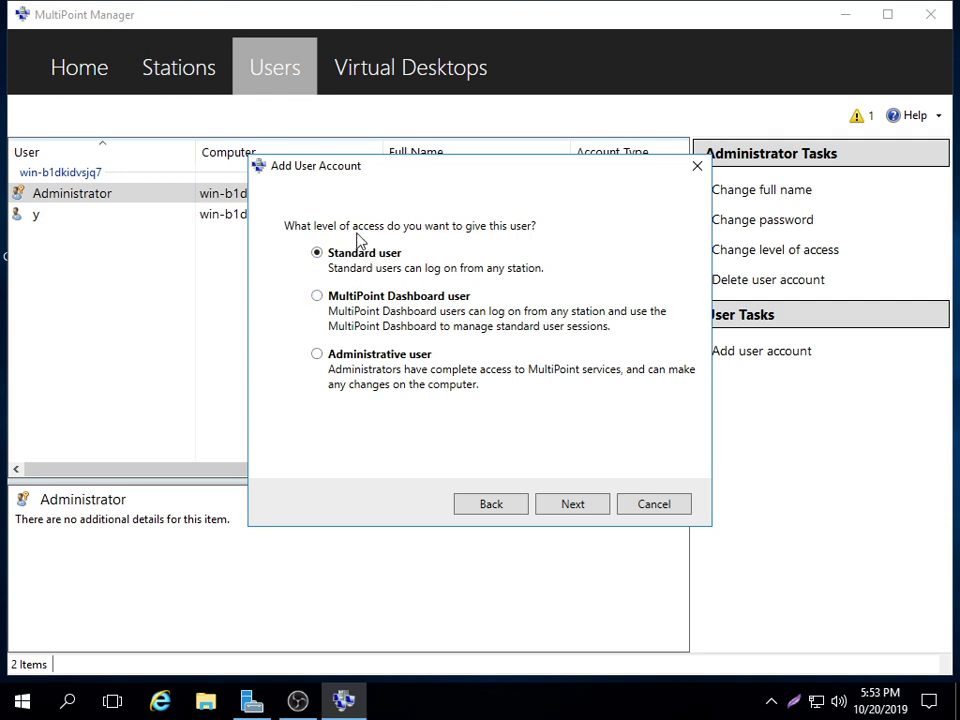
click(570, 505)
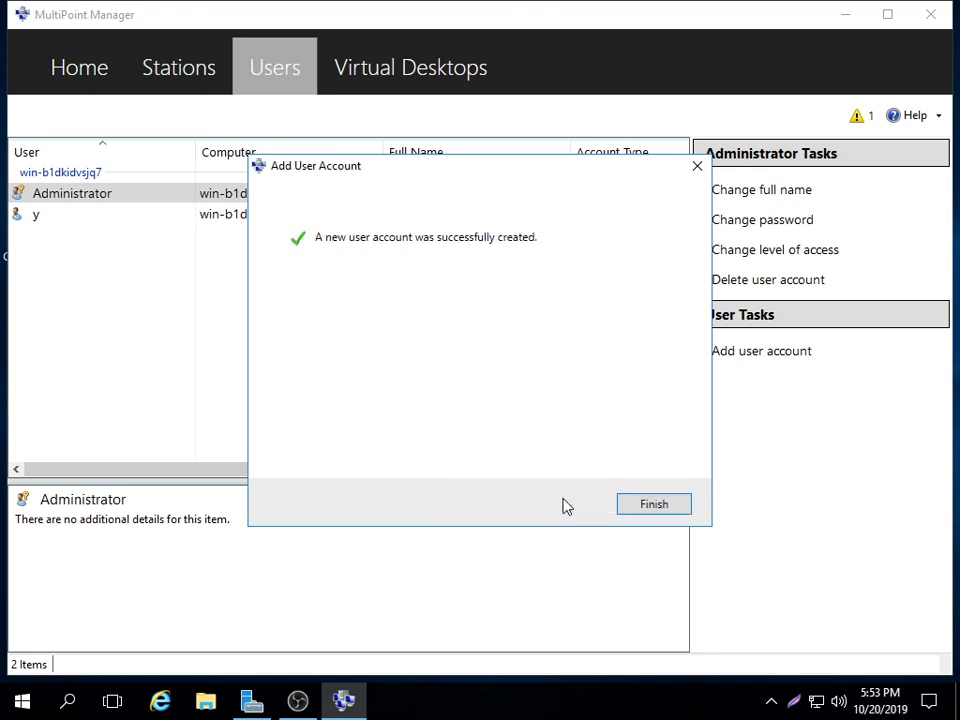
click(648, 508)
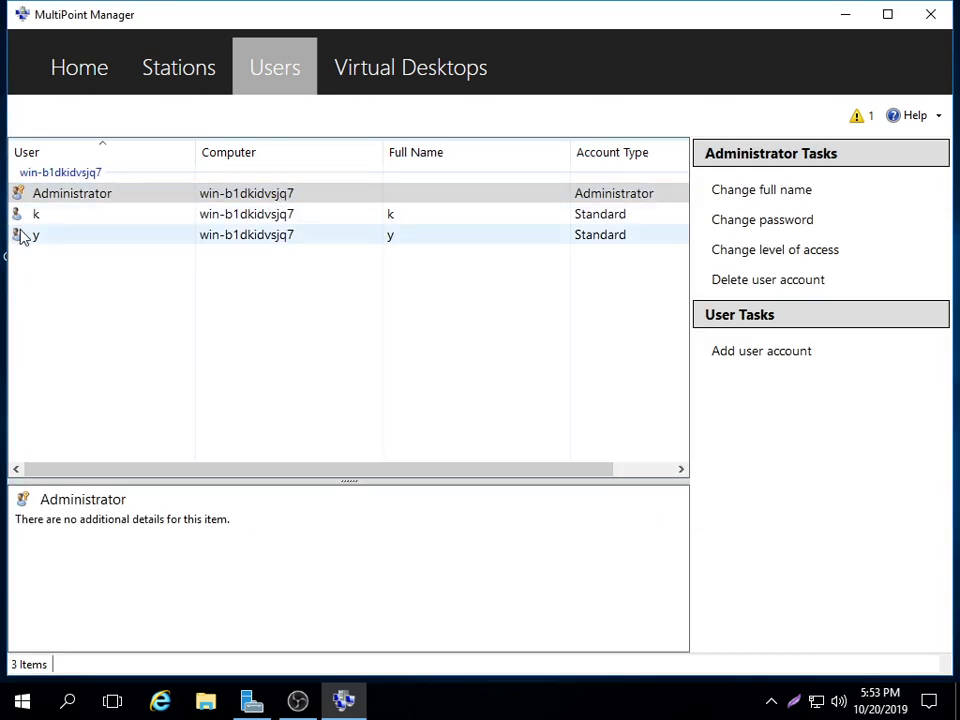